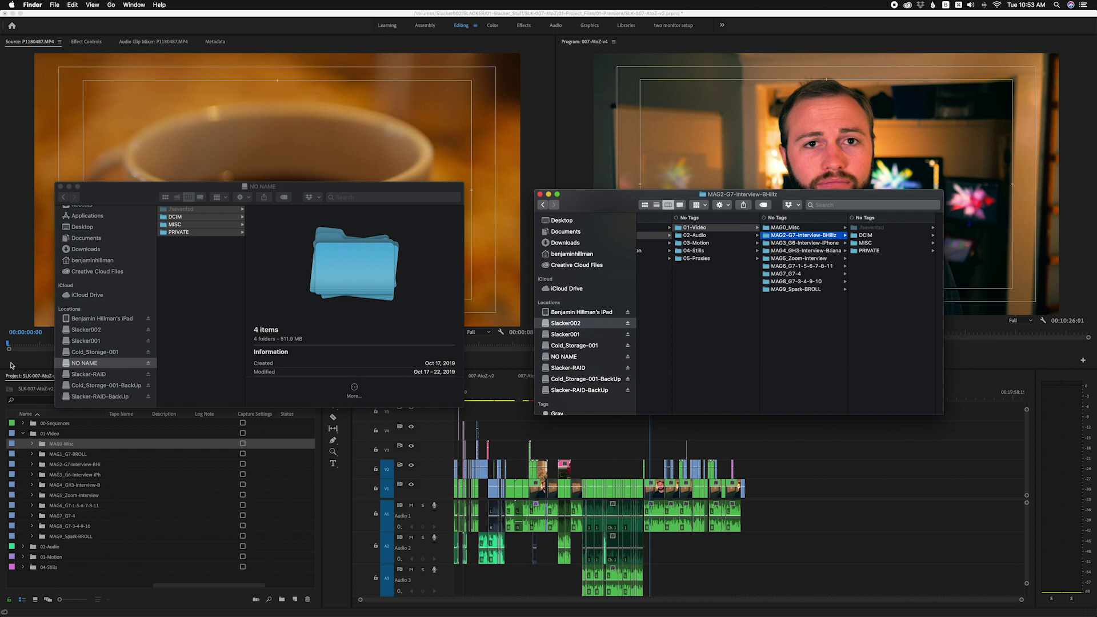
# Step: Deselect the NO NAME card's folders and bring up the project drive's 01-Video folder
pyautogui.click(197, 284)
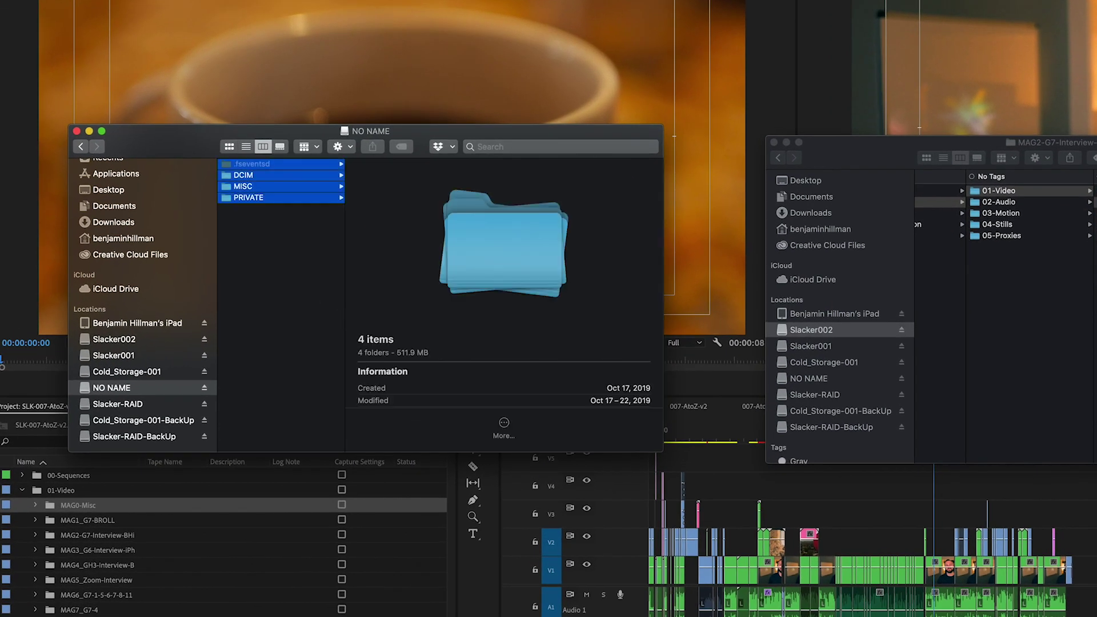
pyautogui.click(1096, 347)
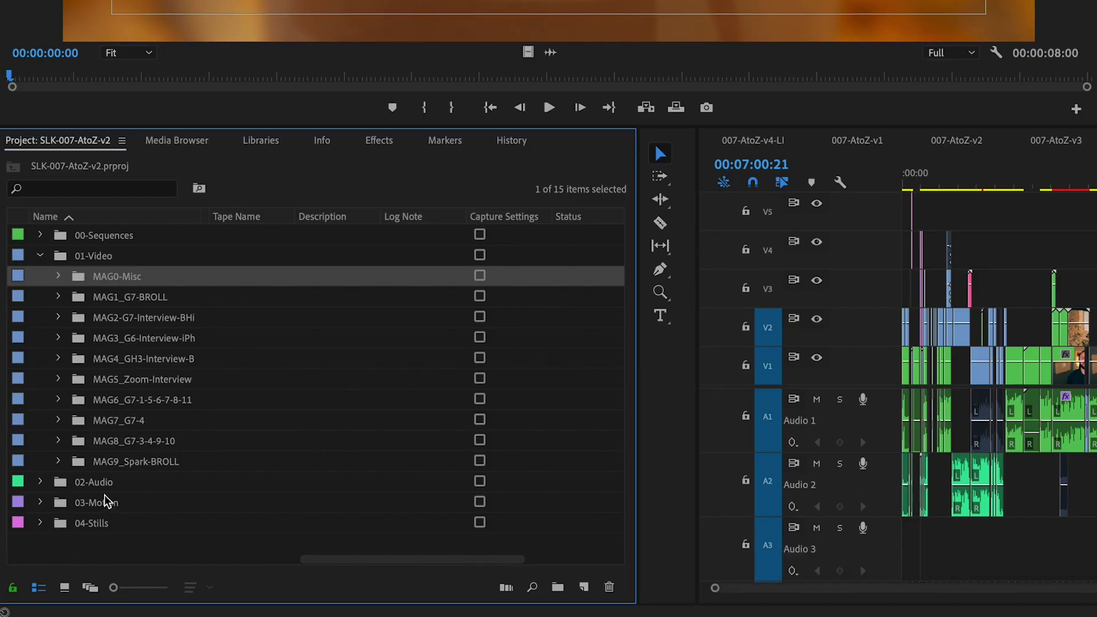
# Step: Switch to Finder and locate the MAG1_G7-BROLL folder in the column view
pyautogui.press('super+Tab')
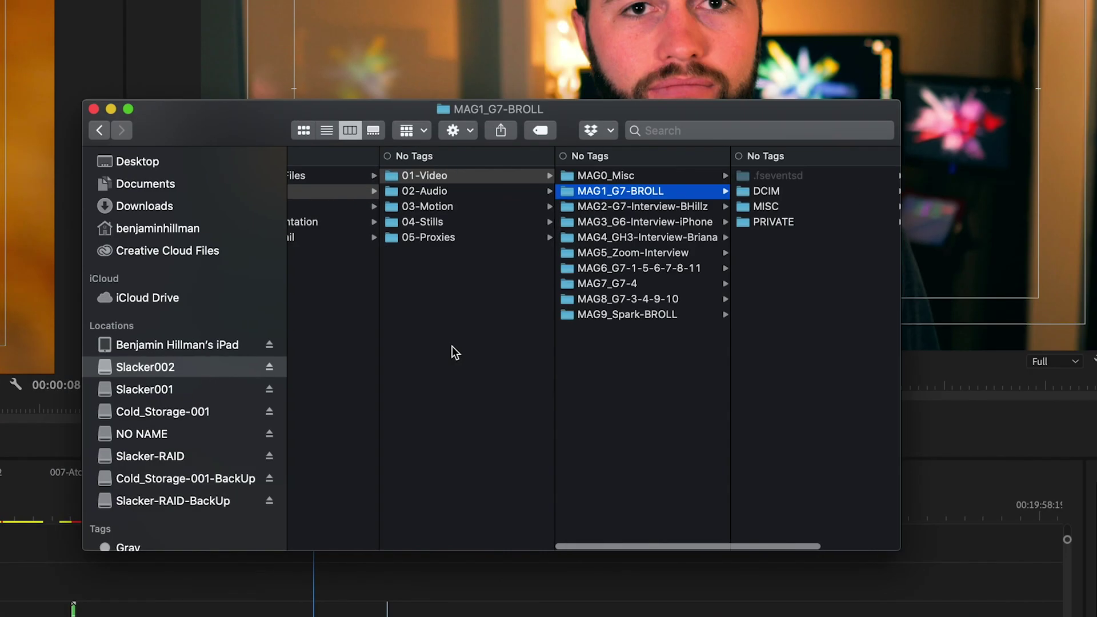
pyautogui.hscroll(-5, 529, 278)
pyautogui.hscroll(3, 536, 283)
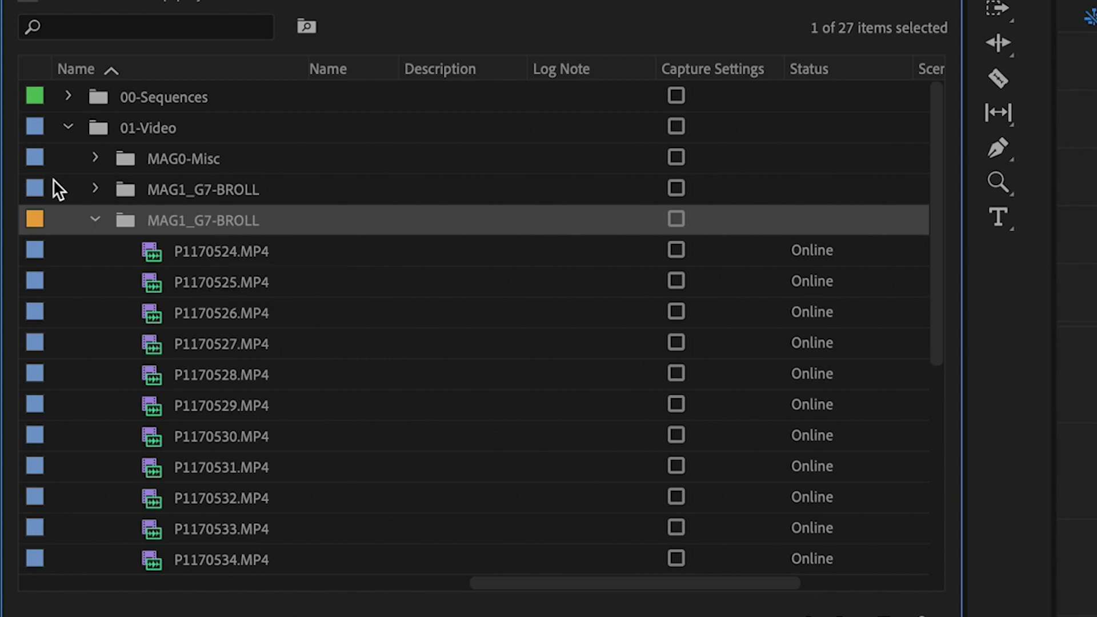
# Step: Refold 01-Video's card bins, then collapse CARD1_H1-Interview and the 02-Audio bin
pyautogui.click(63, 129)
pyautogui.click(64, 130)
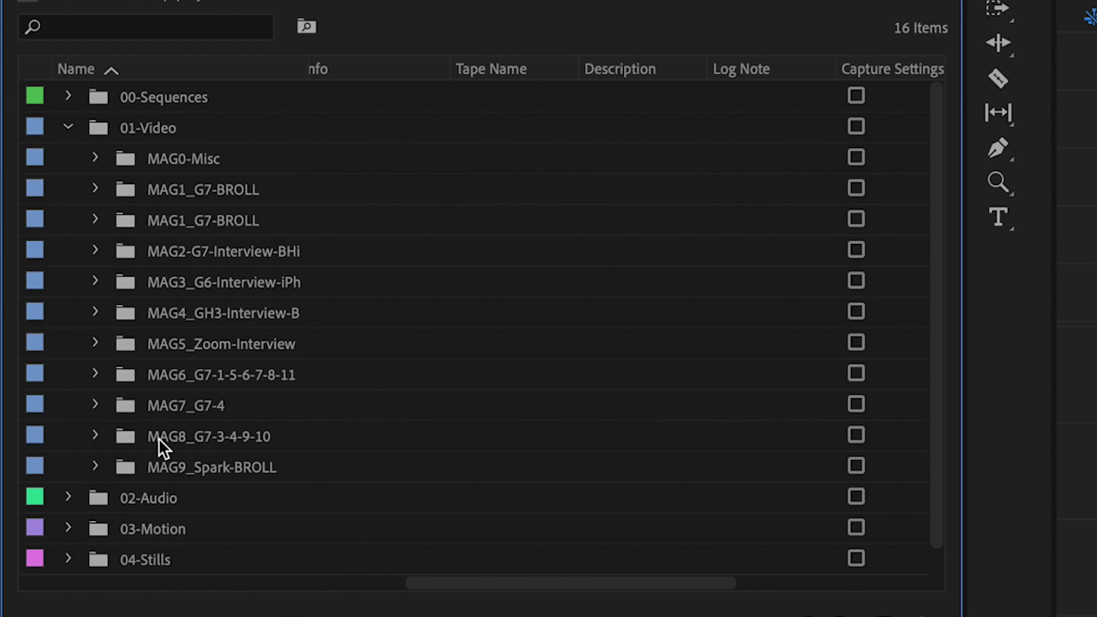
pyautogui.click(70, 498)
pyautogui.scroll(-3, 159, 338)
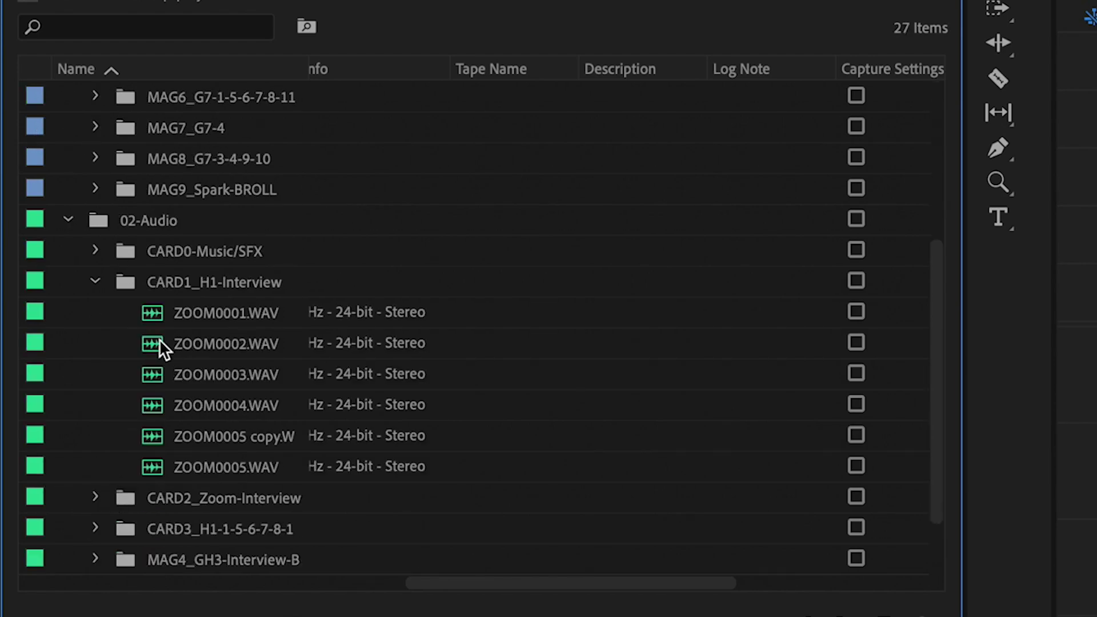
pyautogui.click(96, 280)
pyautogui.click(66, 343)
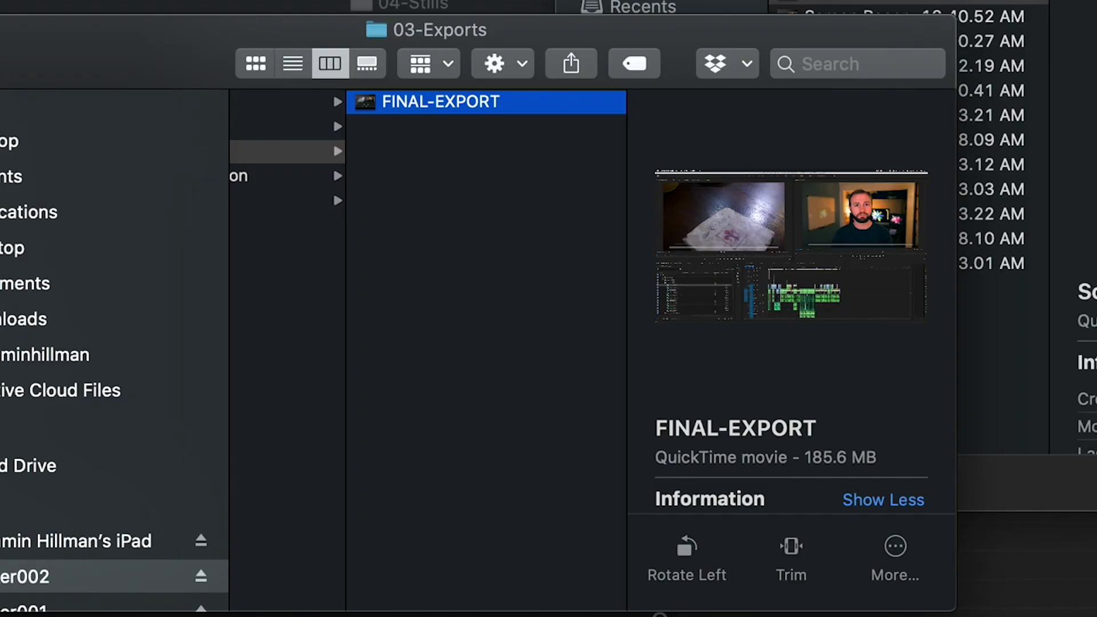
# Step: Duplicate the FINAL-EXPORT movie twice, naming the copies 'export FINAL' and 'FINAL FINAL'
pyautogui.press('super+d')
pyautogui.press('super+d')
pyautogui.press('super+d')
pyautogui.press('Return')
pyautogui.write('export FINAL')
pyautogui.press('Return')
pyautogui.press('super+d')
pyautogui.press('Return')
pyautogui.write('FINAL FINAL')
pyautogui.press('Return')
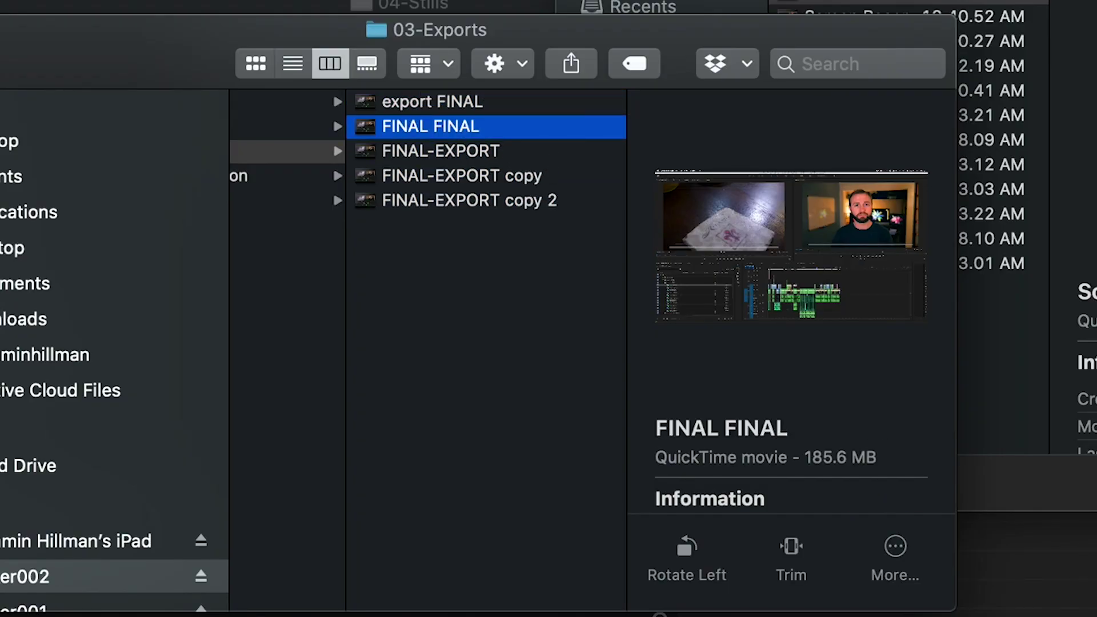
# Step: Make two more duplicates named 'NO SERIOUSLY THIS ONE' and 'LAST export'
pyautogui.press('super+d')
pyautogui.press('Return')
pyautogui.write('NO SERIOUSLY THIS ONE')
pyautogui.press('Return')
pyautogui.press('super+d')
pyautogui.press('Return')
pyautogui.write('LAST export')
pyautogui.press('Return')
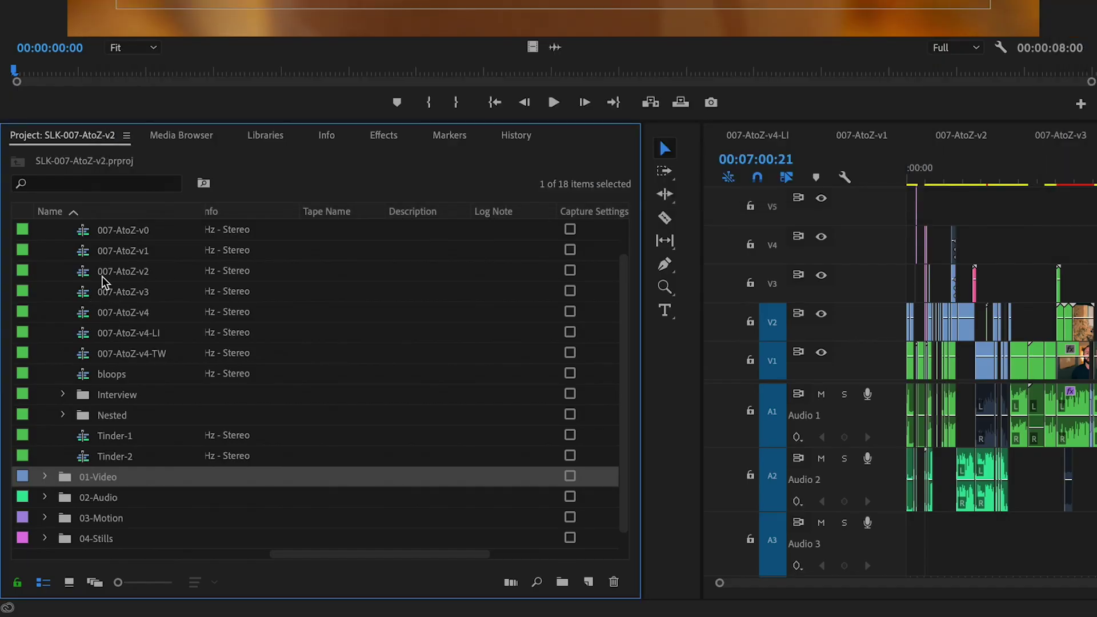
# Step: Open the 007-AtoZ-v3 sequence, then the 007-AtoZ-v4-TW sequence, in the timeline
pyautogui.doubleClick(85, 292)
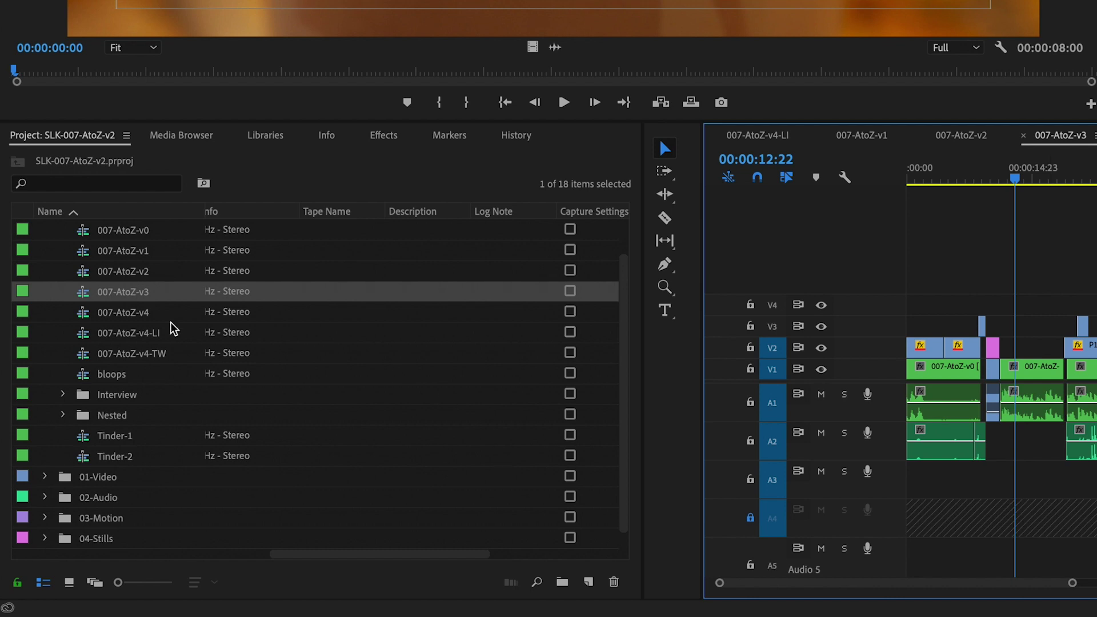
pyautogui.click(82, 354)
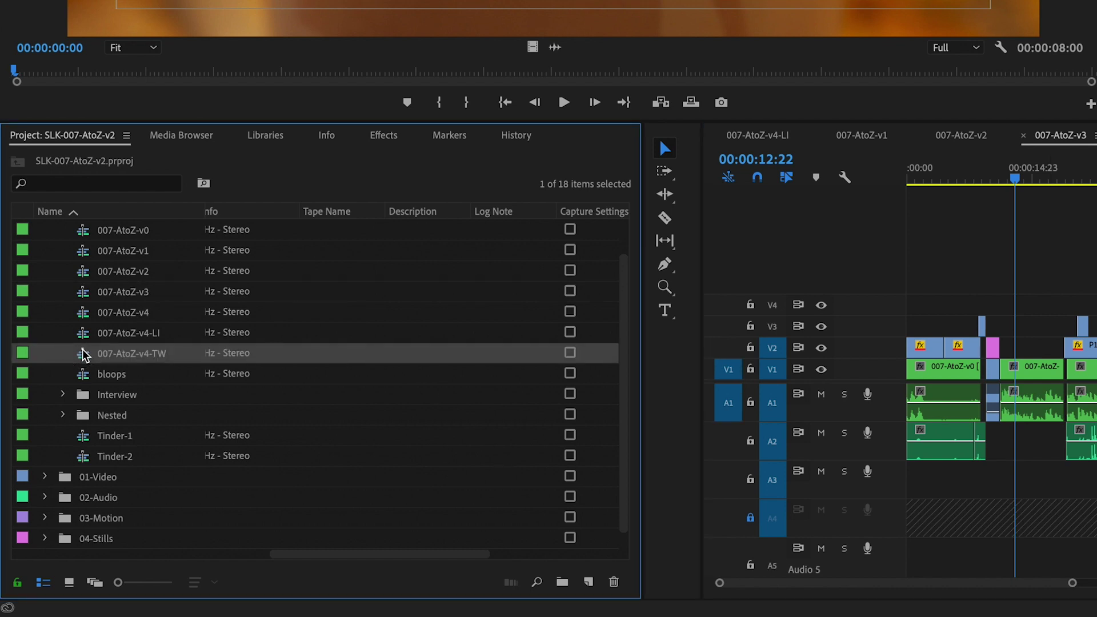
pyautogui.doubleClick(83, 353)
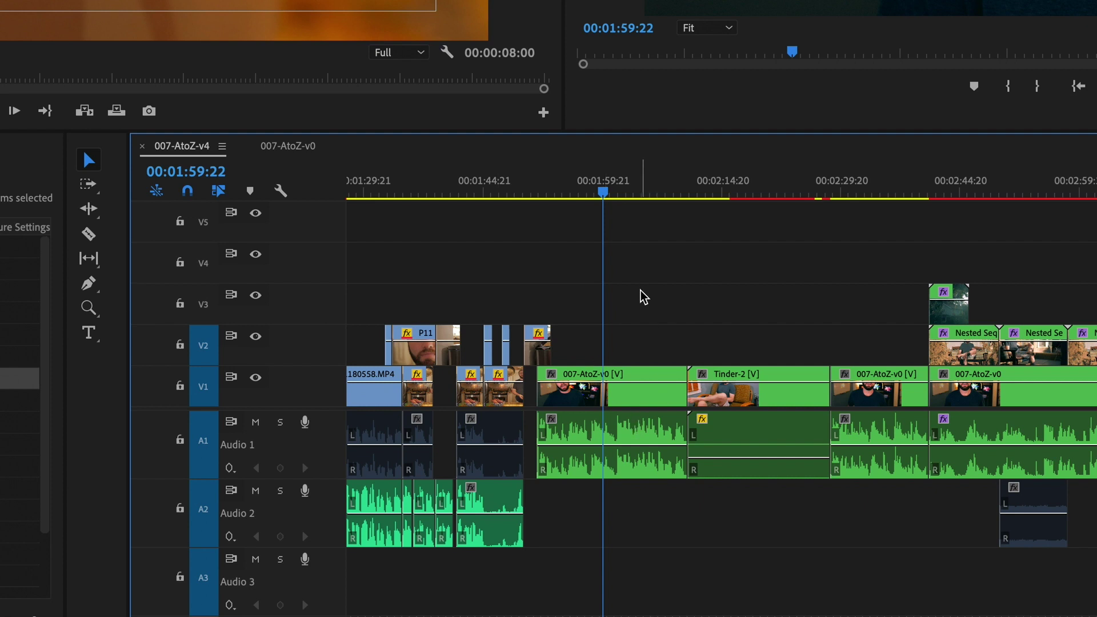
# Step: Replace the timeline clip with a linked After Effects composition and add a 'V cool guy!!!' text layer
pyautogui.rightClick(634, 438)
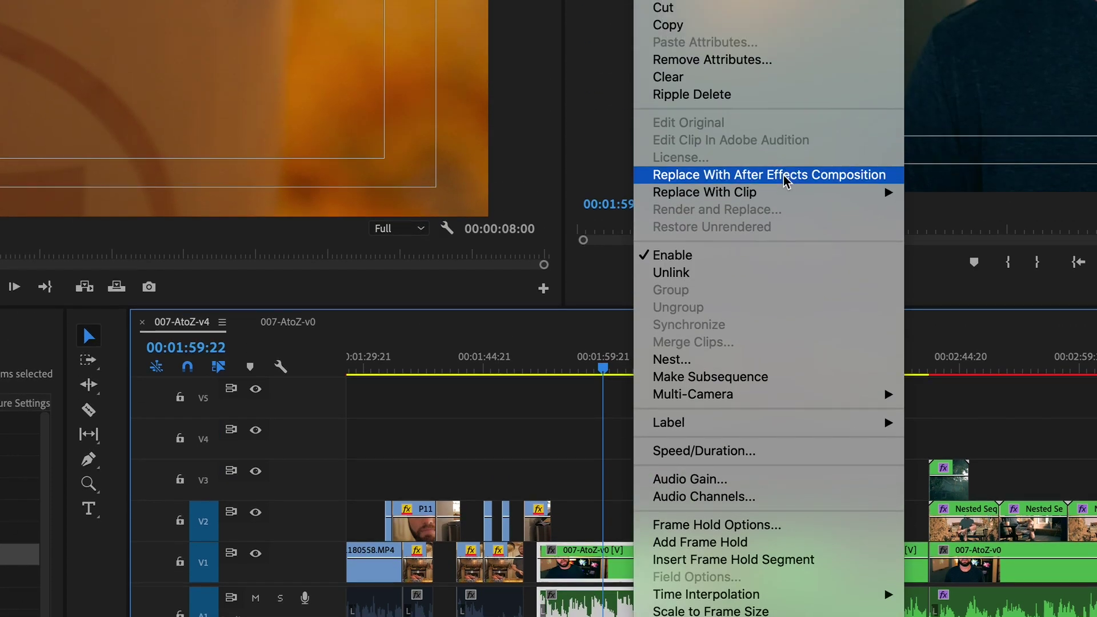
pyautogui.click(783, 174)
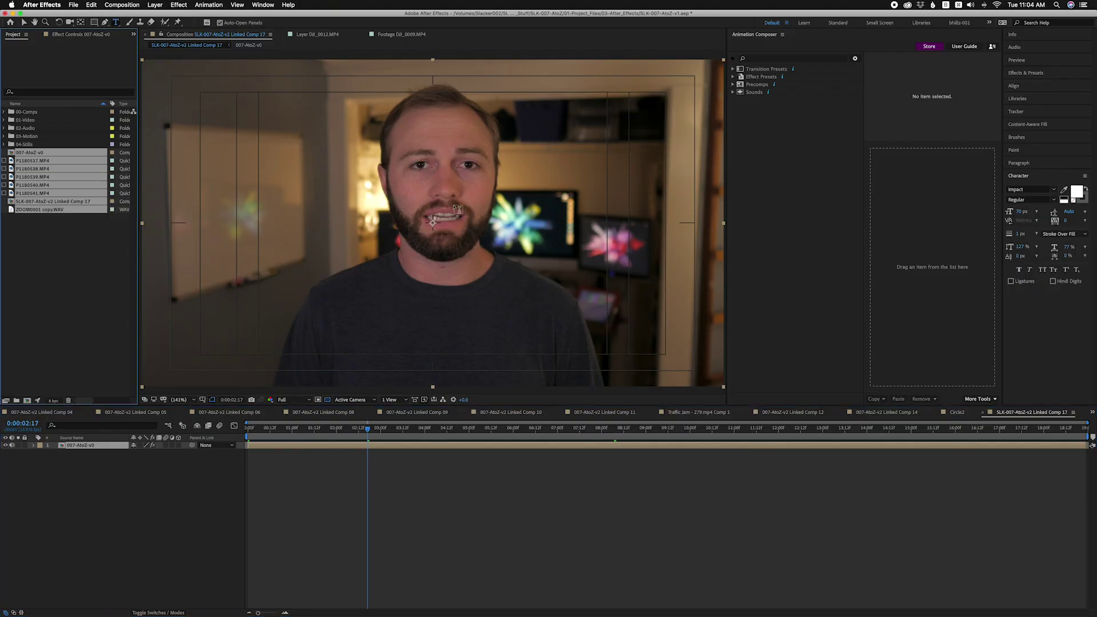
pyautogui.click(432, 221)
pyautogui.write('V cool guy!!!')
# Step: Keyframe the title's Position, preview the animation, and return to Premiere Pro
pyautogui.press('Escape')
pyautogui.press('p')
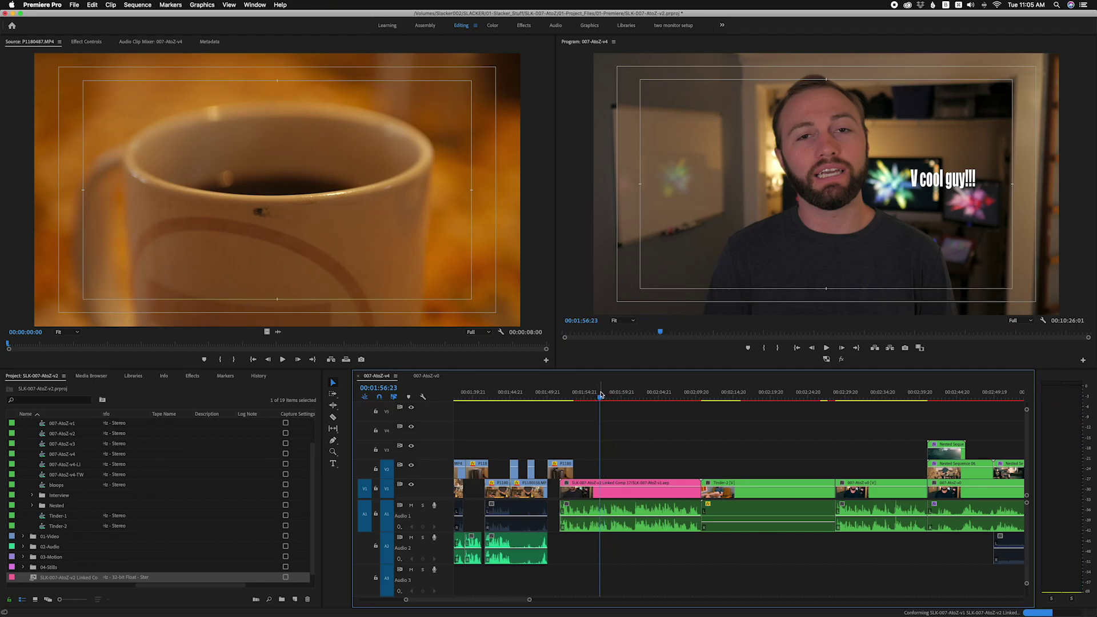
pyautogui.press('space')
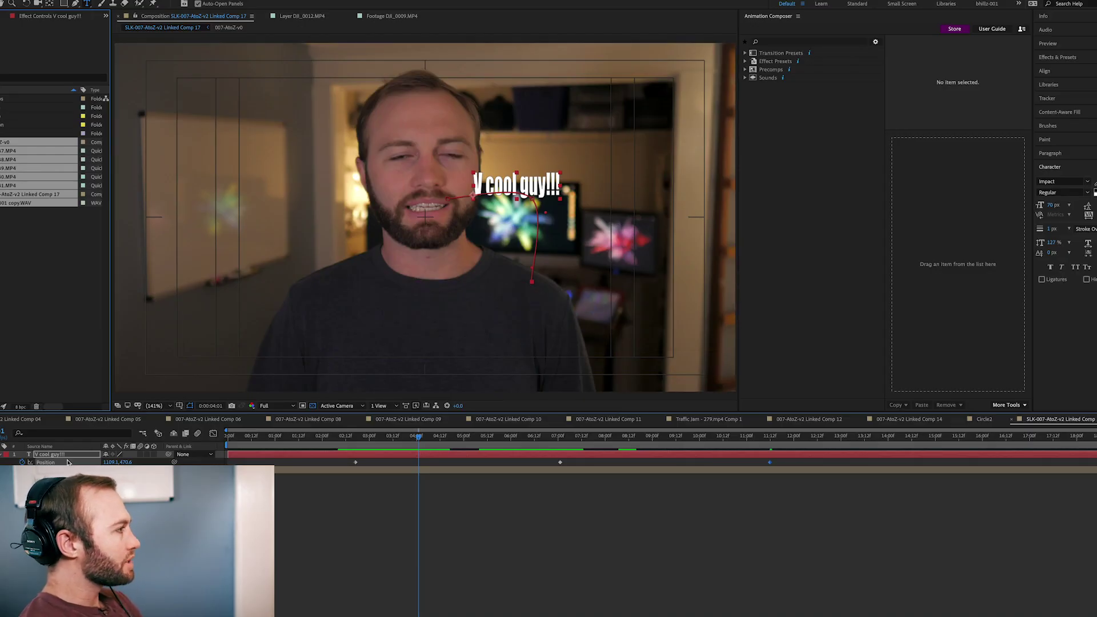
pyautogui.press('super+Tab')
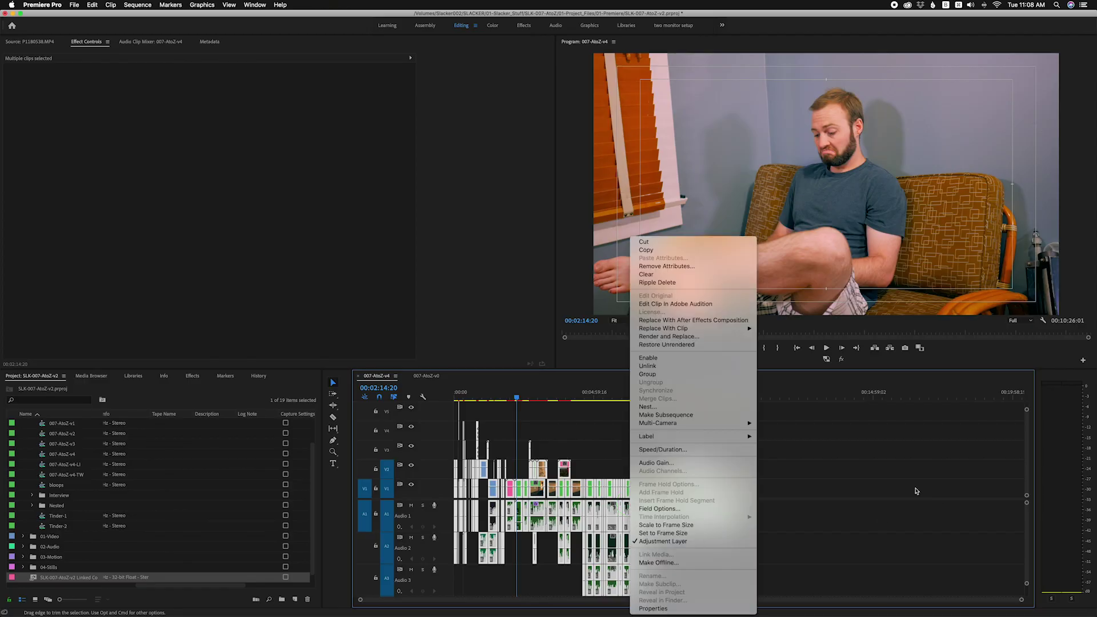
# Step: Nest the selected timeline clips into a sequence named 'title'
pyautogui.click(916, 492)
pyautogui.rightClick(589, 513)
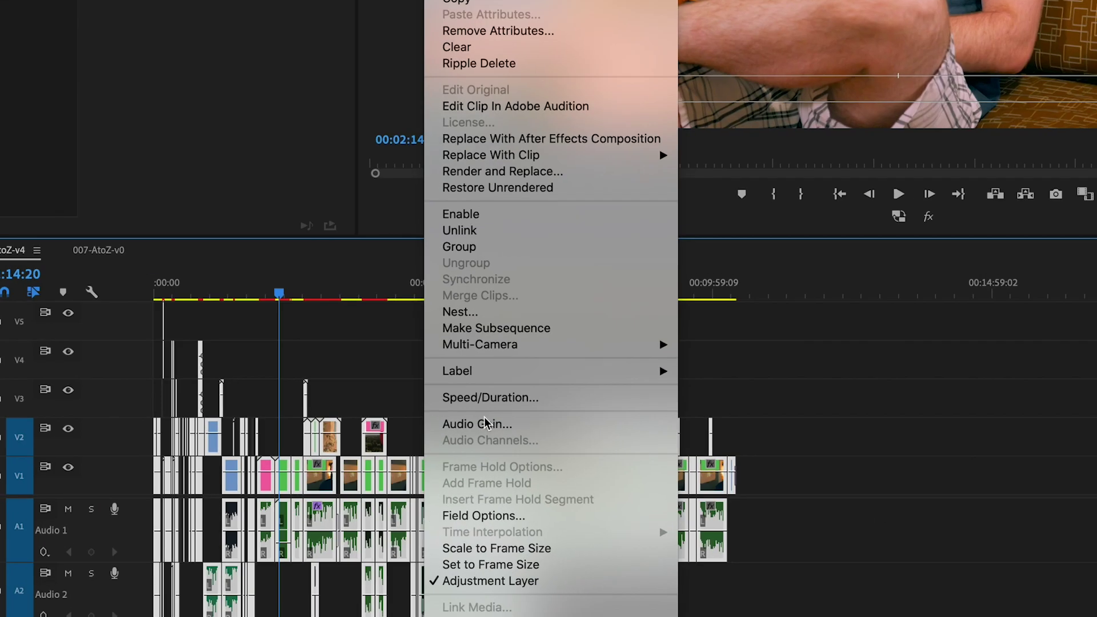
pyautogui.click(516, 313)
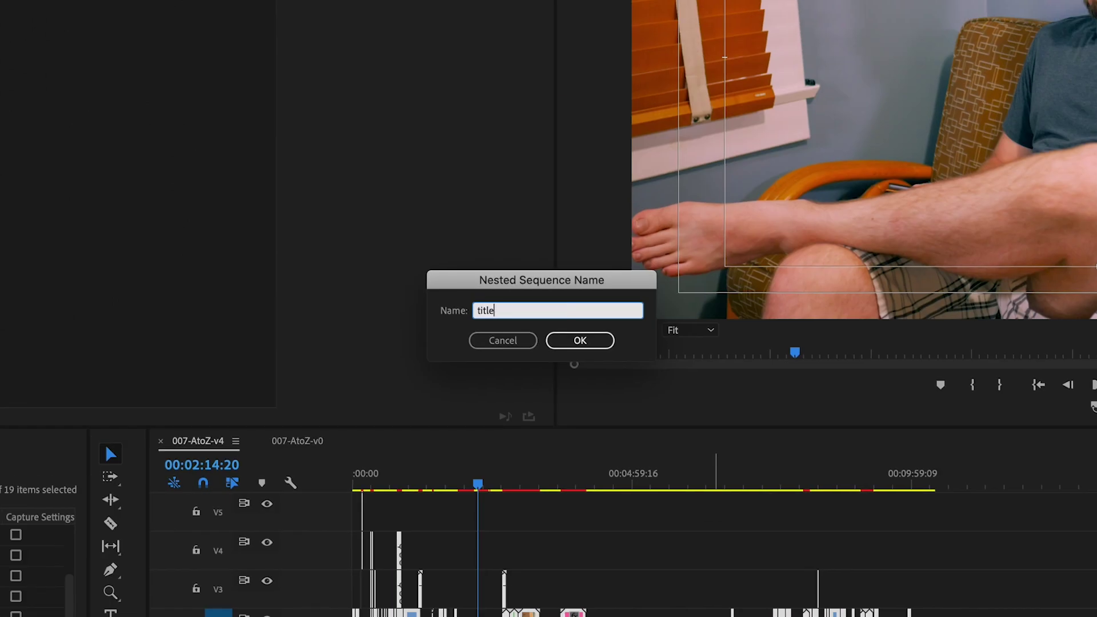
pyautogui.press('Return')
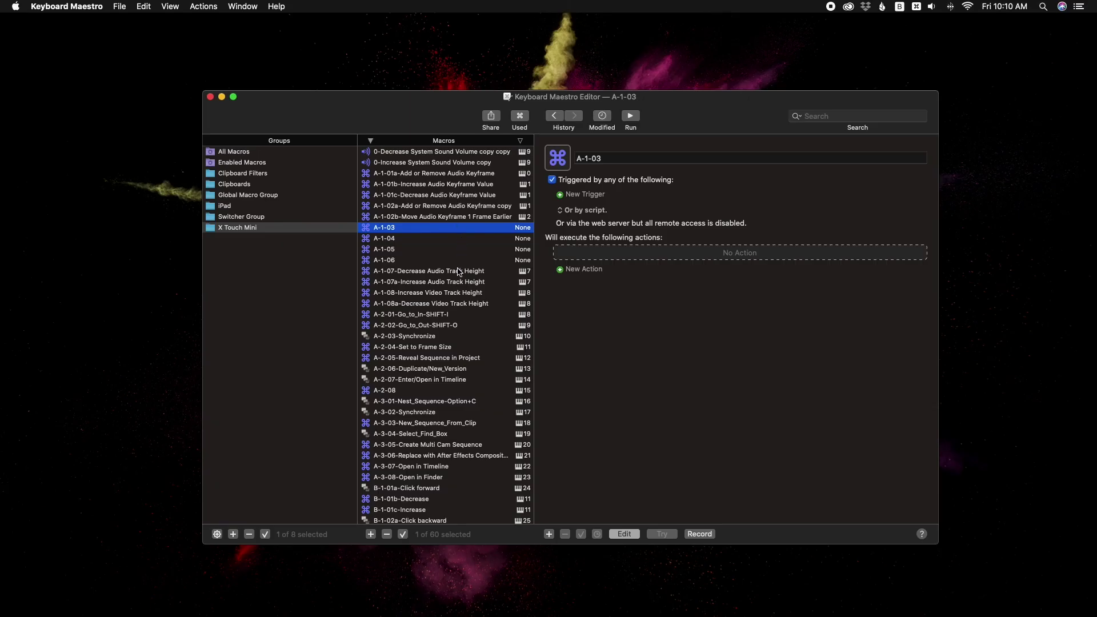
# Step: Select the A-1-07-Decrease Audio Track Height macro in the X Touch Mini group
pyautogui.click(460, 271)
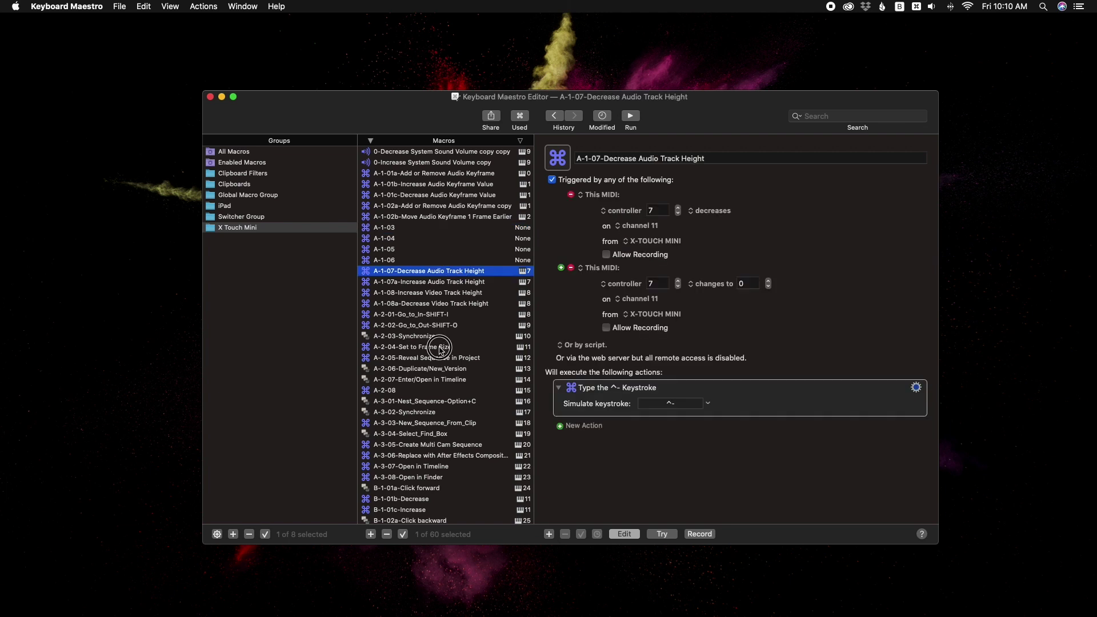
# Step: Inspect the A-2-04-Set to Frame Size macro, then display the iPad macro group
pyautogui.click(441, 348)
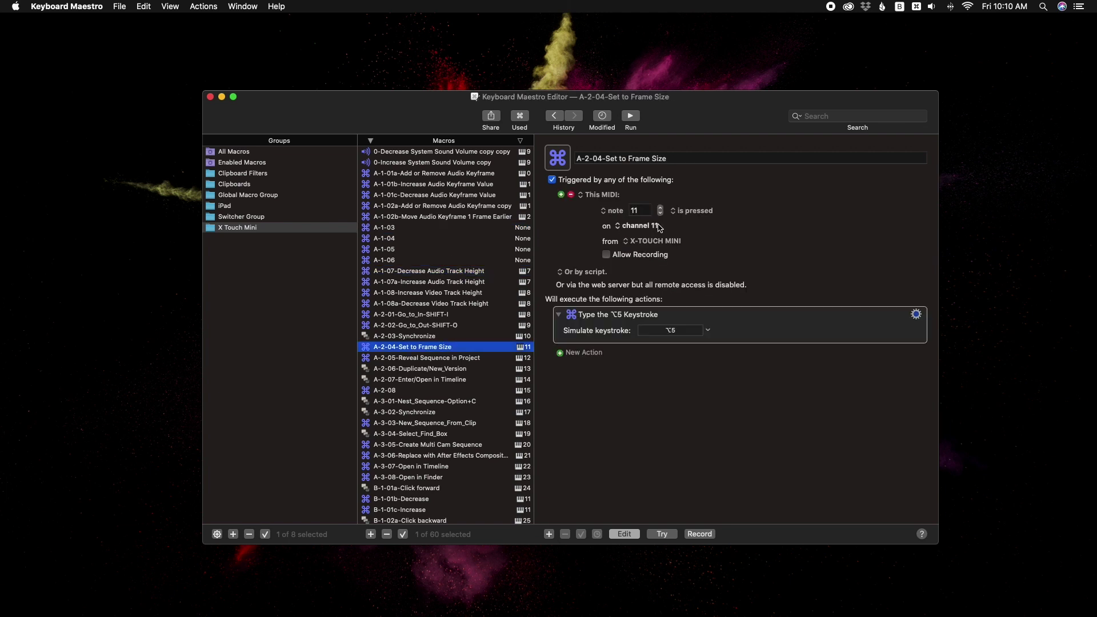
pyautogui.click(271, 207)
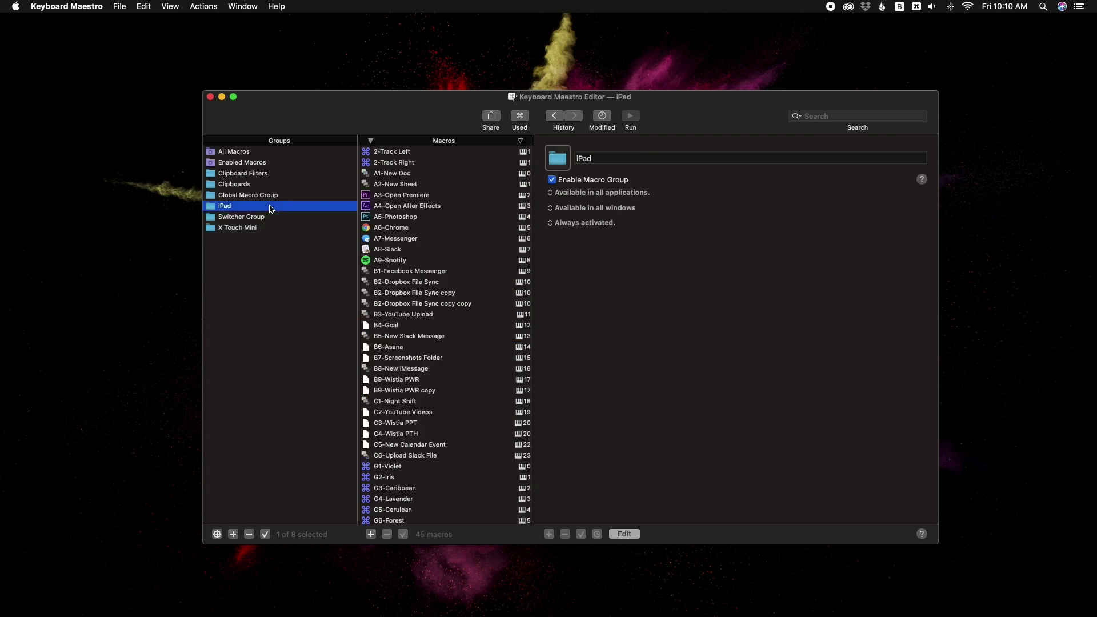